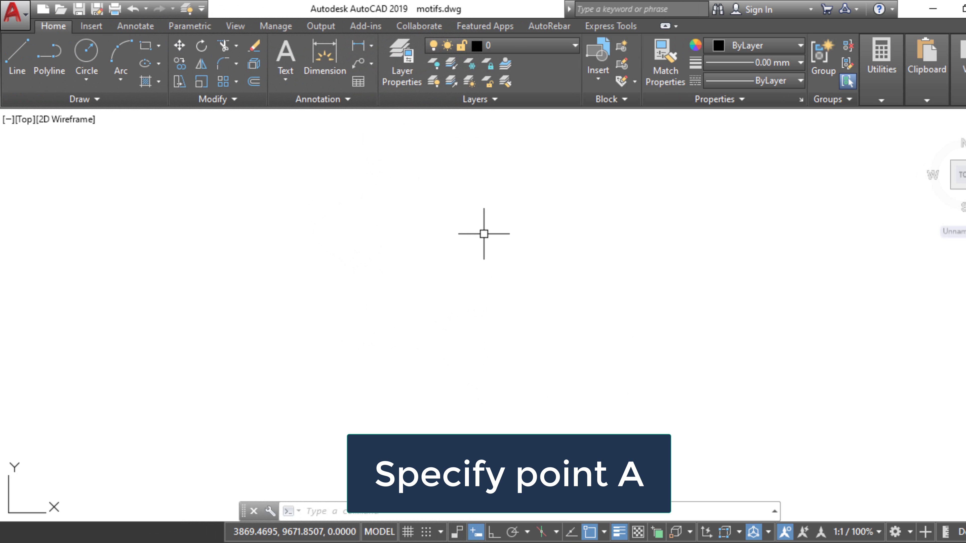
- Place one point marker near the drawing centre as point A using Multiple Points
left_click(91, 102)
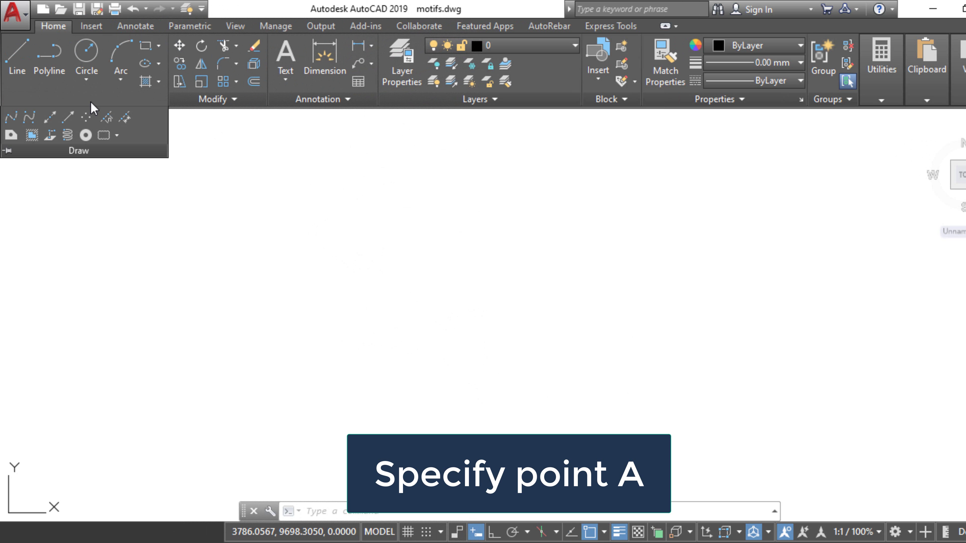
left_click(85, 115)
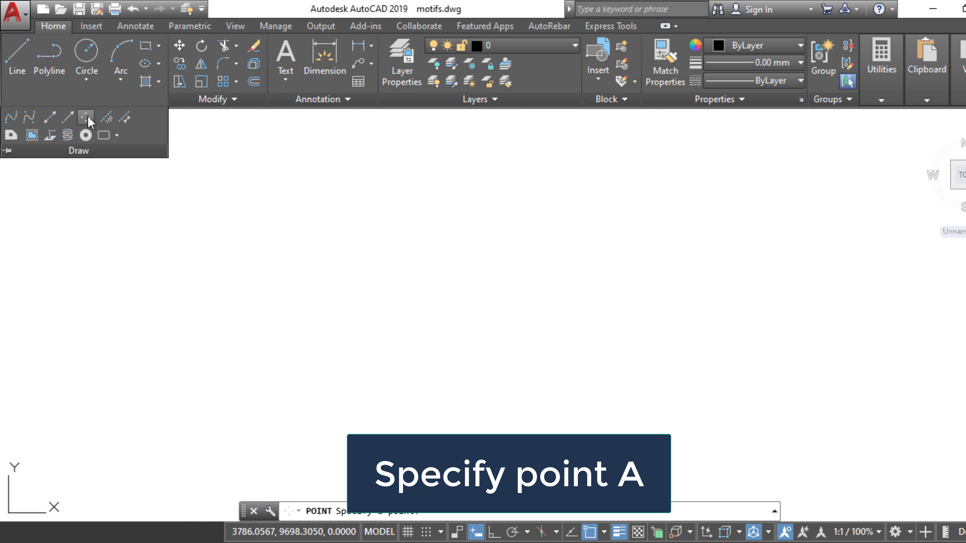
left_click(498, 310)
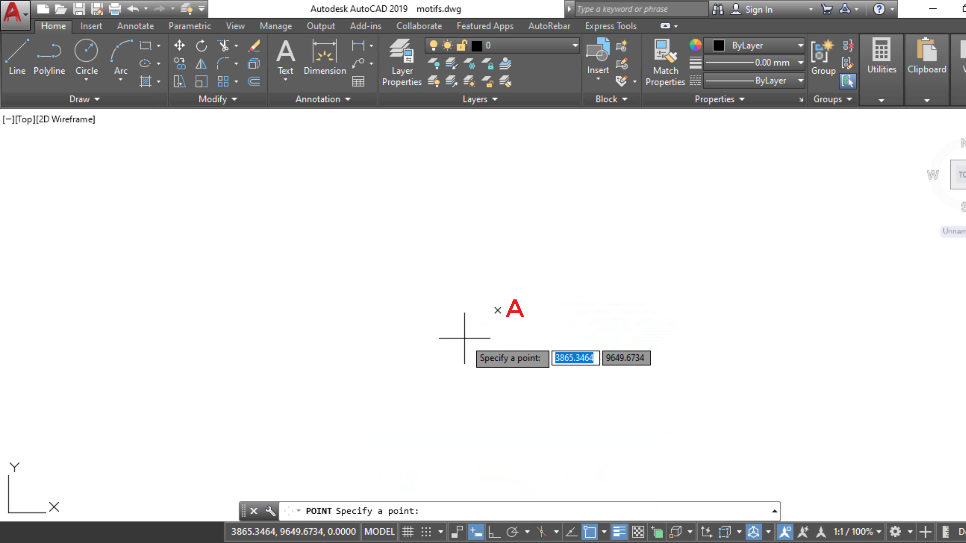
key("Escape")
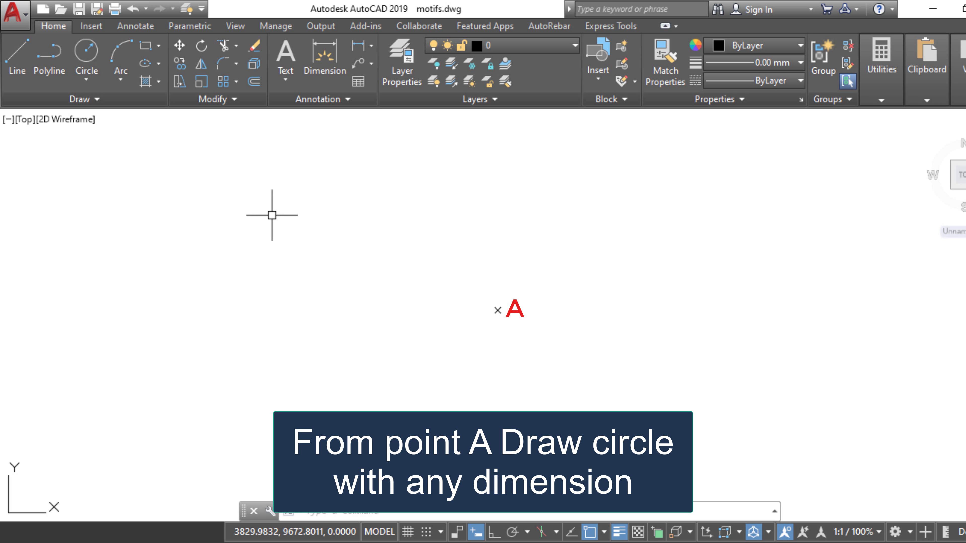
- Draw a circle centred on point A with an arbitrary radius
left_click(80, 54)
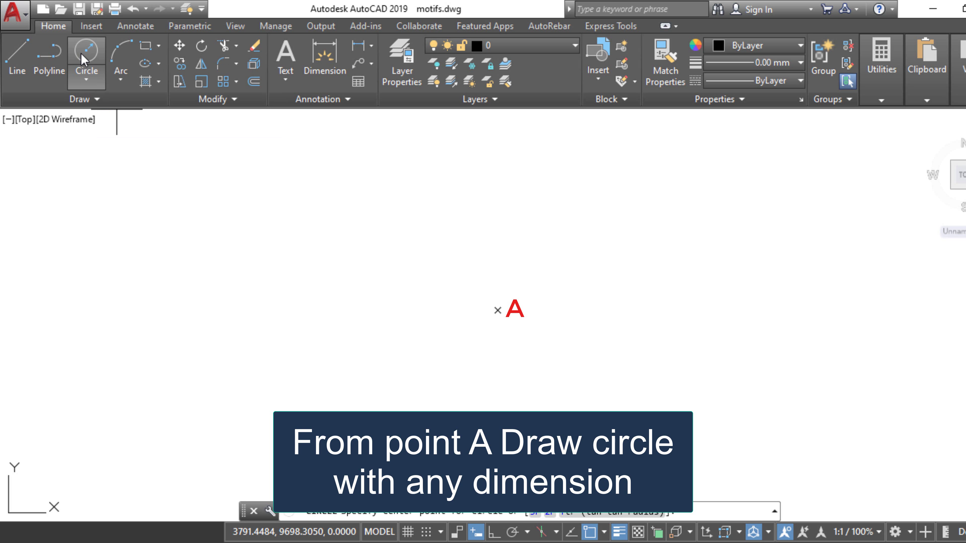
left_click(497, 310)
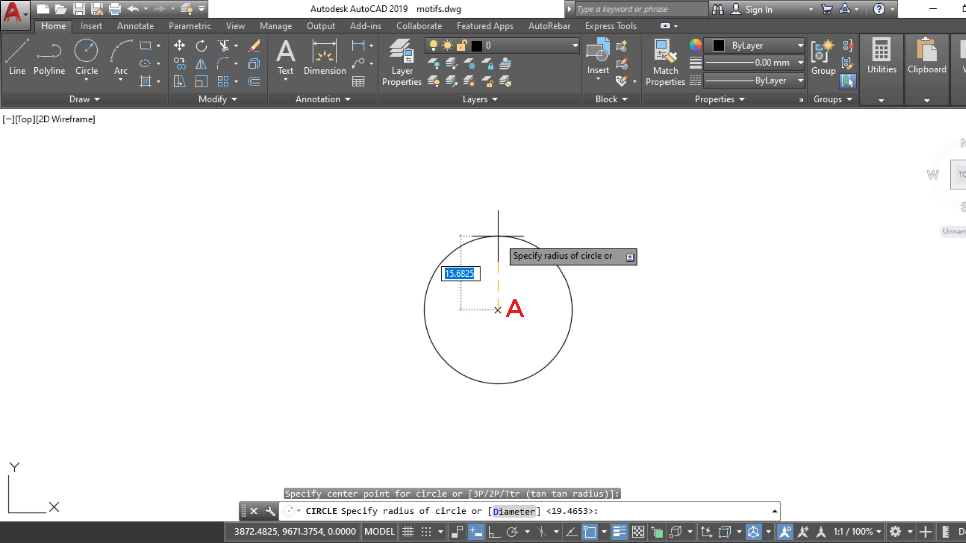
left_click(497, 236)
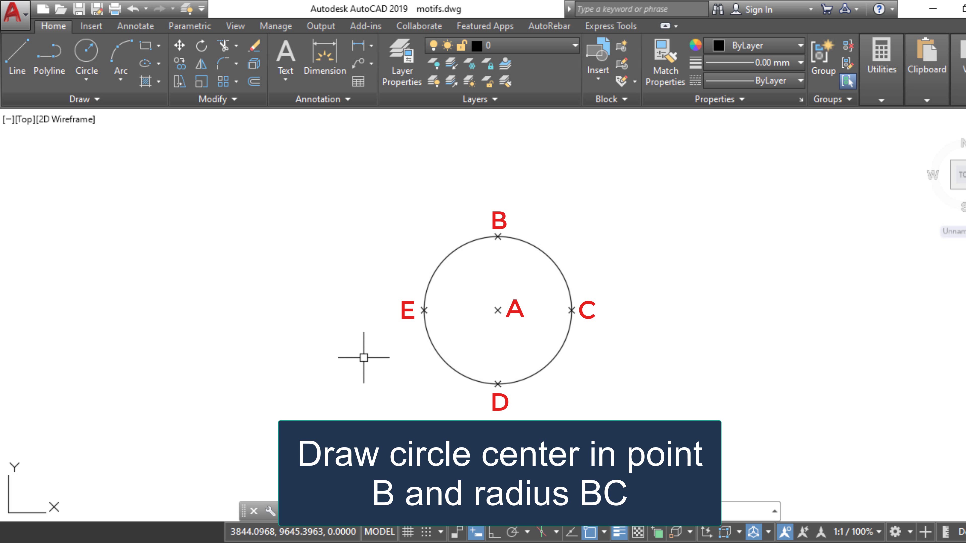
- Draw two circles, centred on B and on D, each with radius reaching point C
left_click(82, 53)
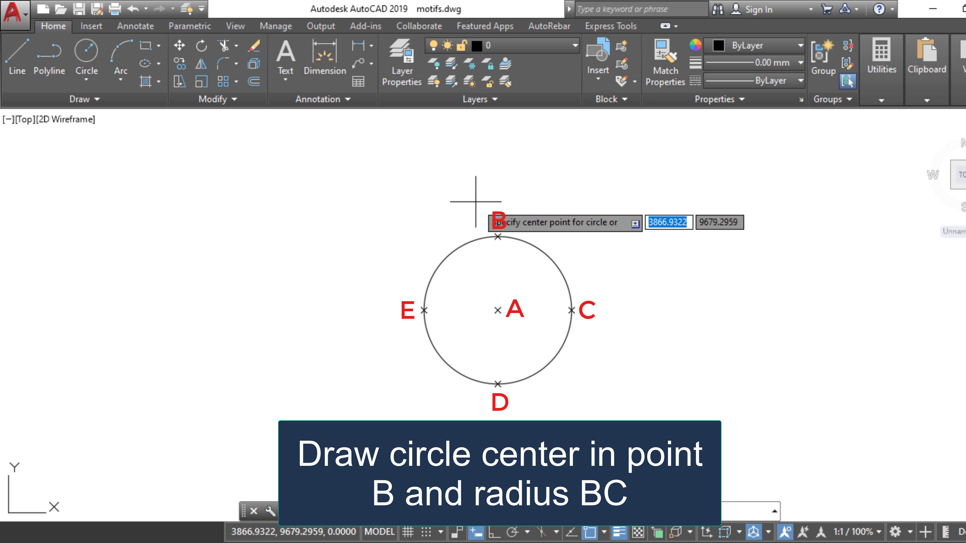
left_click(498, 237)
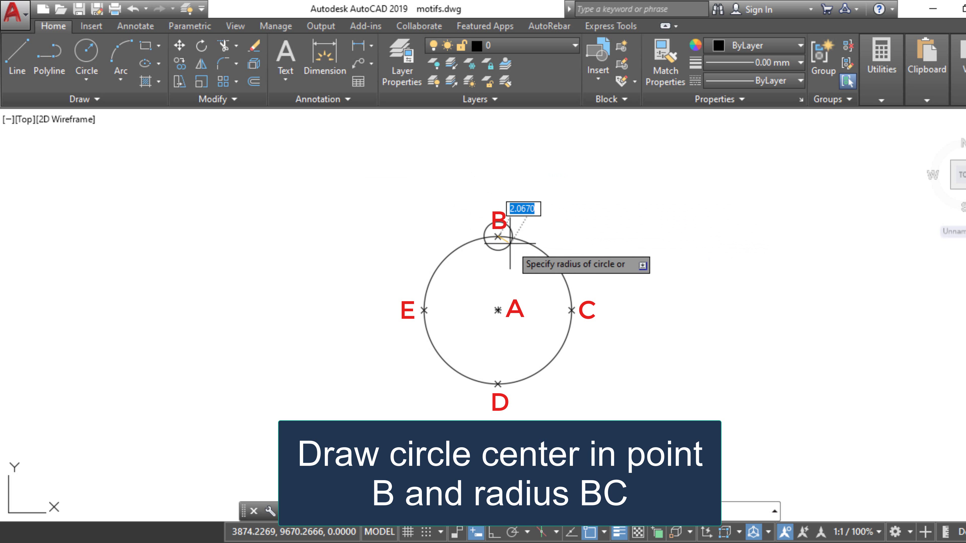
left_click(571, 310)
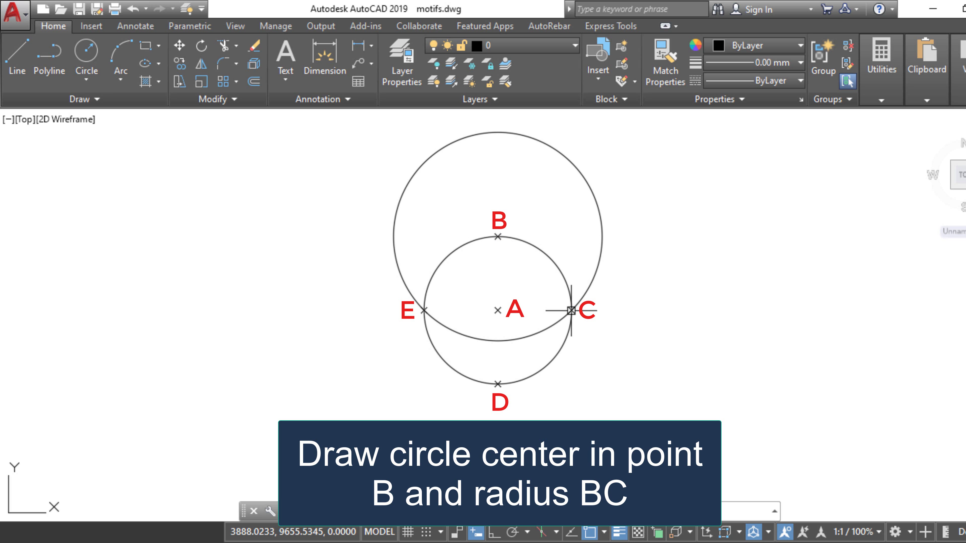
key("Return")
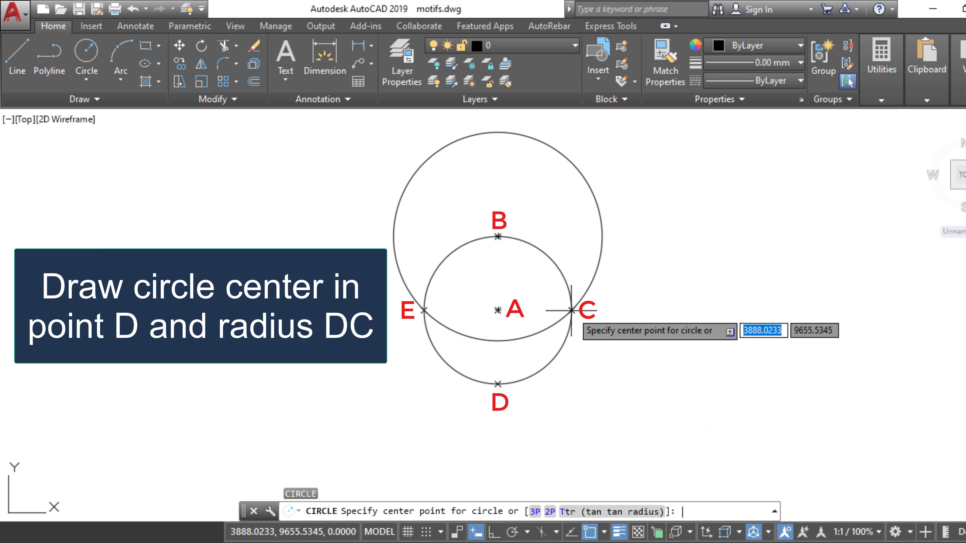
left_click(498, 384)
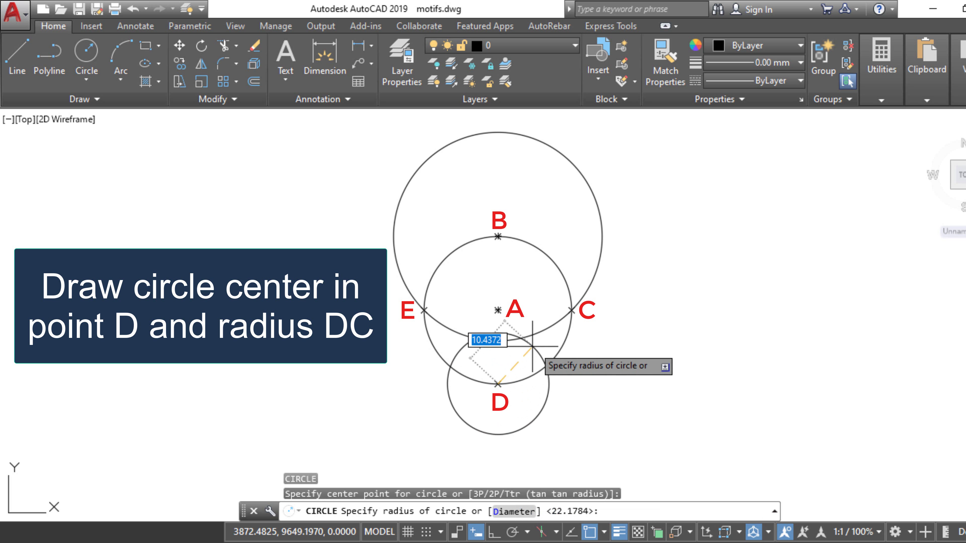
left_click(572, 310)
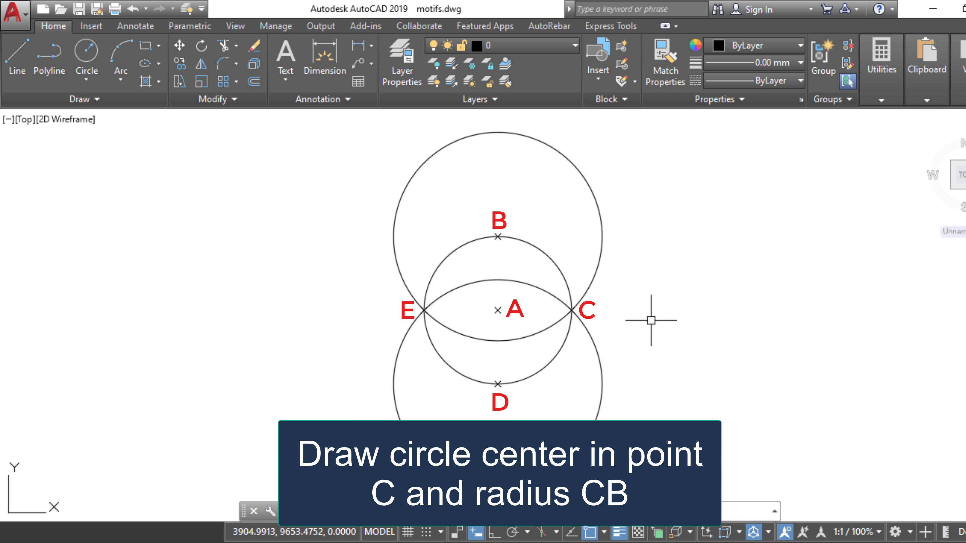
- Draw two circles, centred on C and on E, each with radius reaching point B
key("Return")
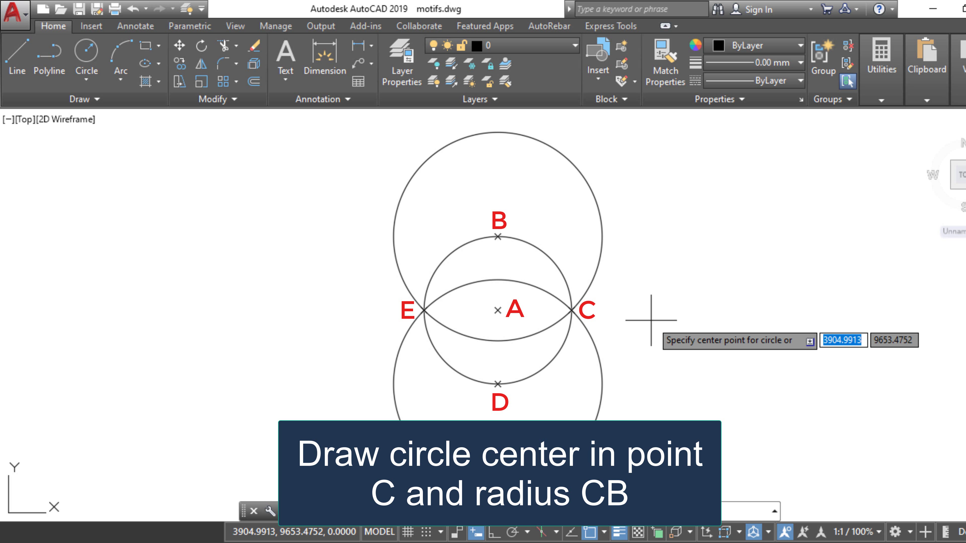
left_click(572, 310)
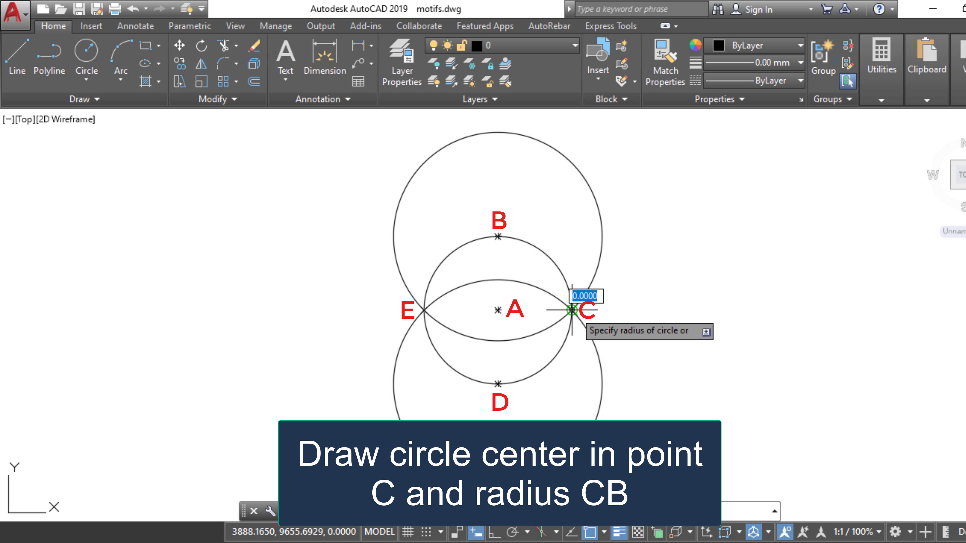
left_click(498, 235)
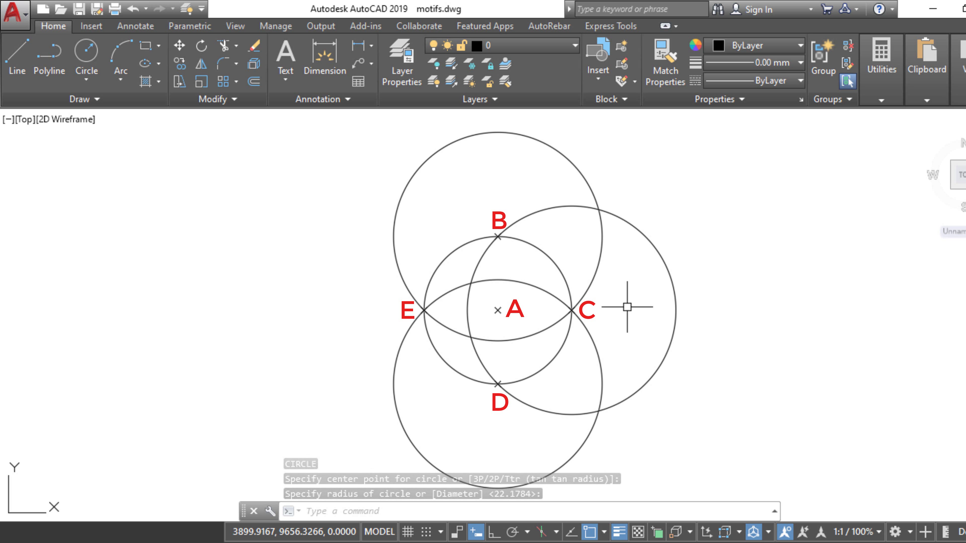
key("Return")
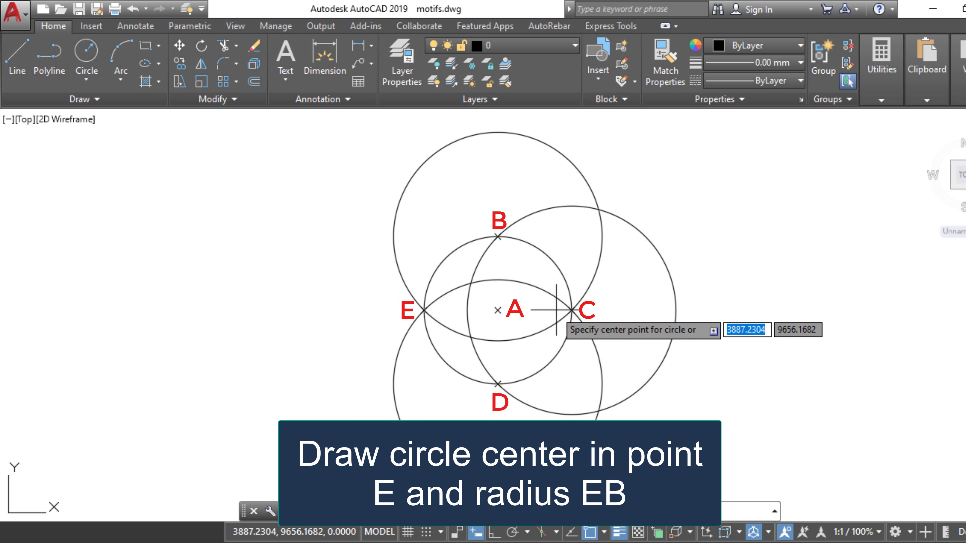
left_click(424, 311)
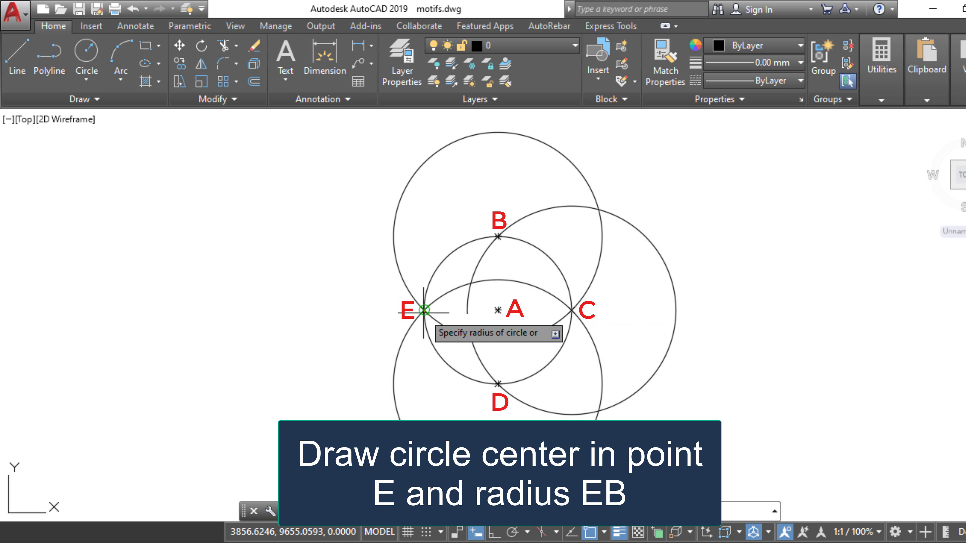
left_click(498, 235)
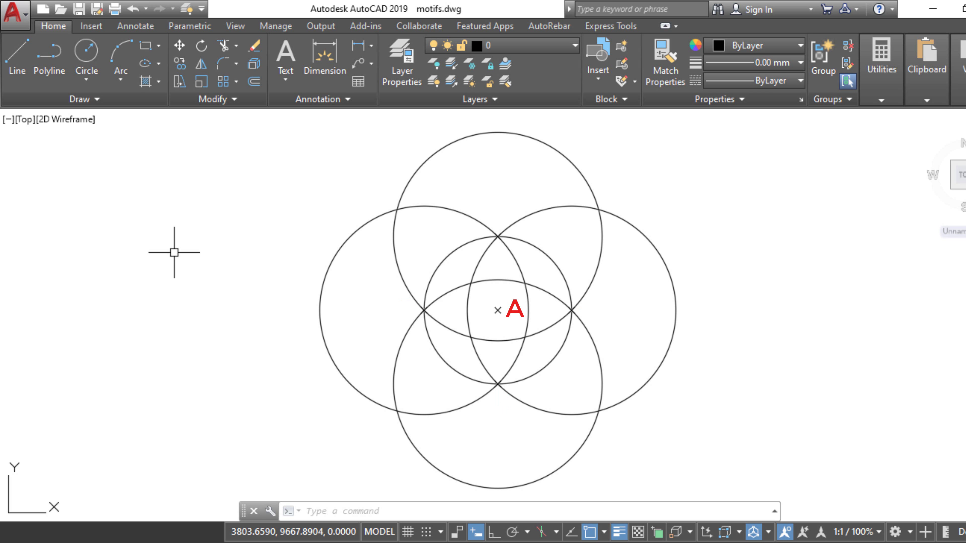
- Trim with all circles as boundaries, removing the top, right and lower outer arcs
left_click(225, 48)
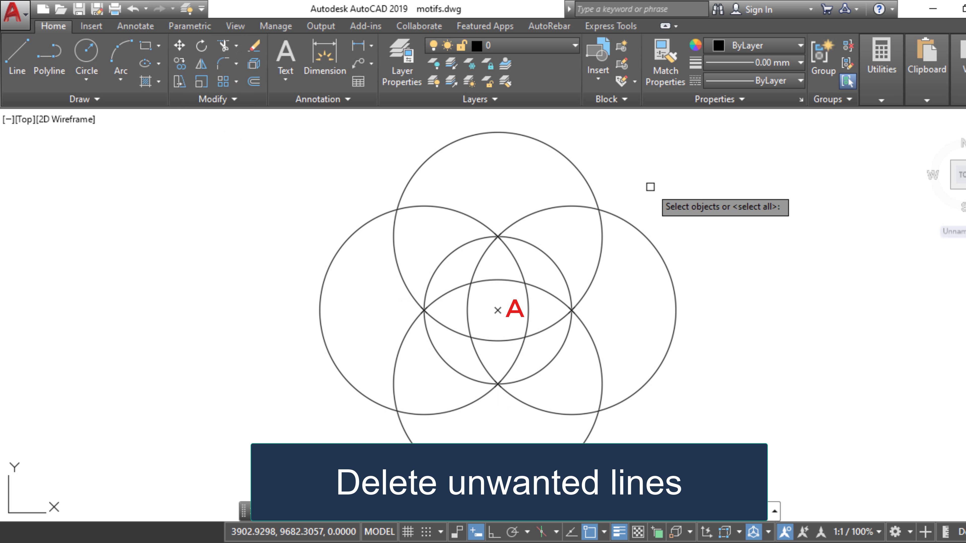
left_click(678, 179)
left_click(297, 429)
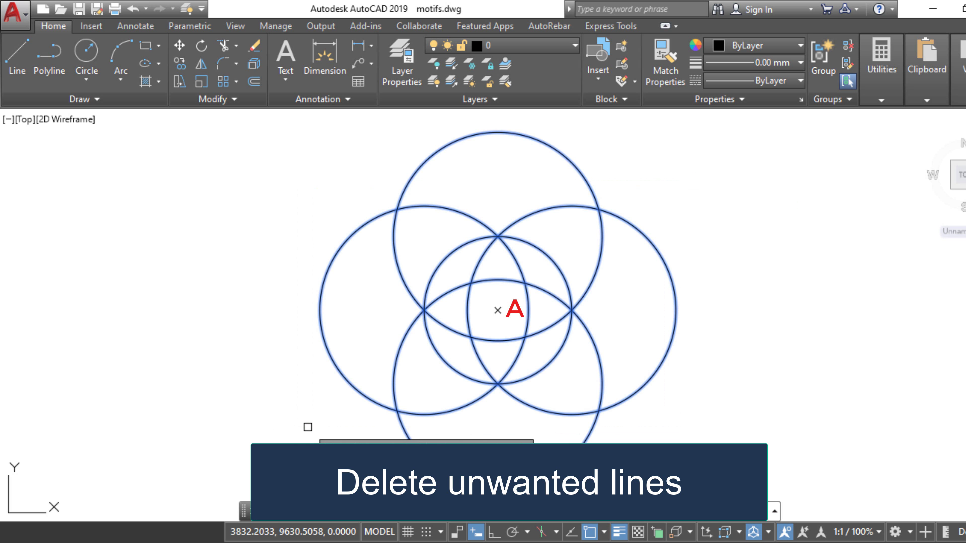
left_click(646, 154)
left_click(436, 220)
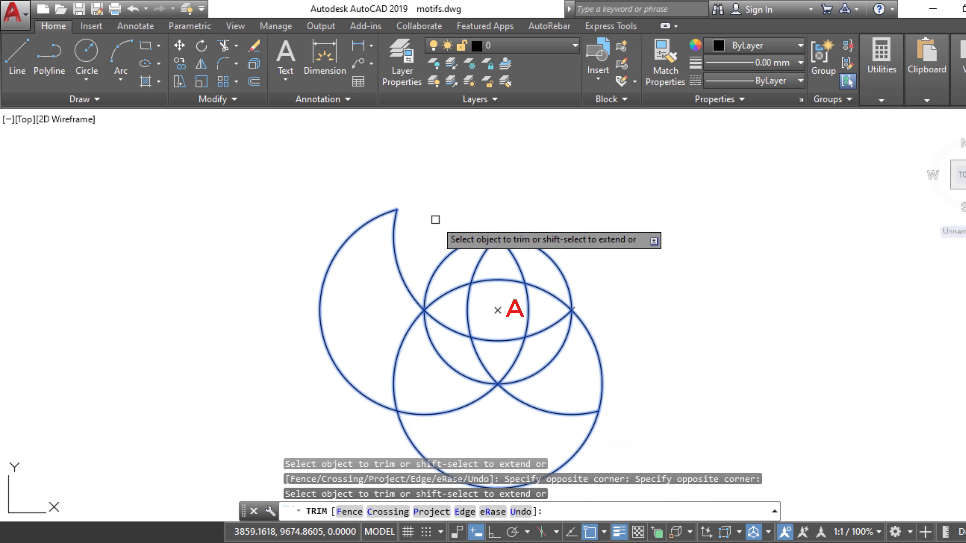
left_click(674, 320)
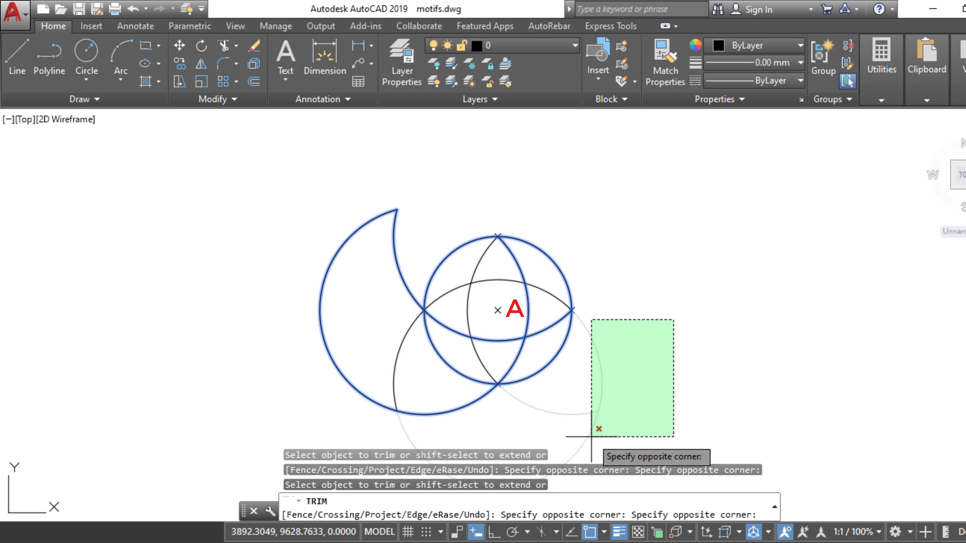
left_click(591, 437)
left_click(494, 401)
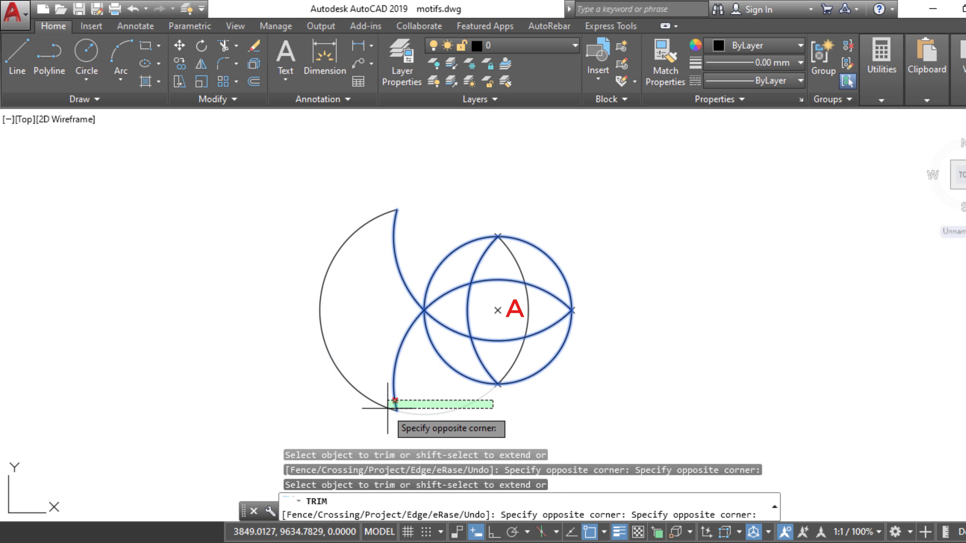
left_click(374, 405)
- Trim away the inner arc pieces around the centre to shape the star
left_click(423, 196)
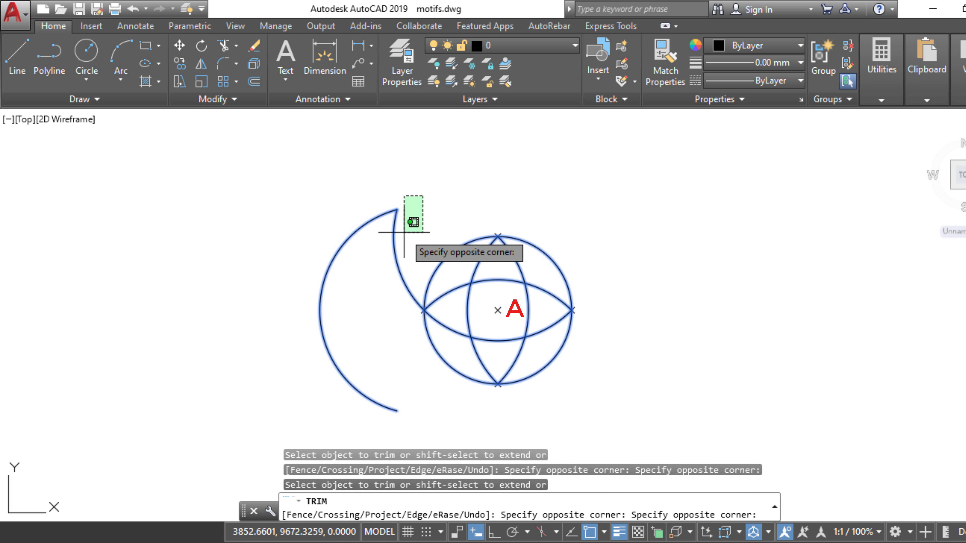
left_click(380, 238)
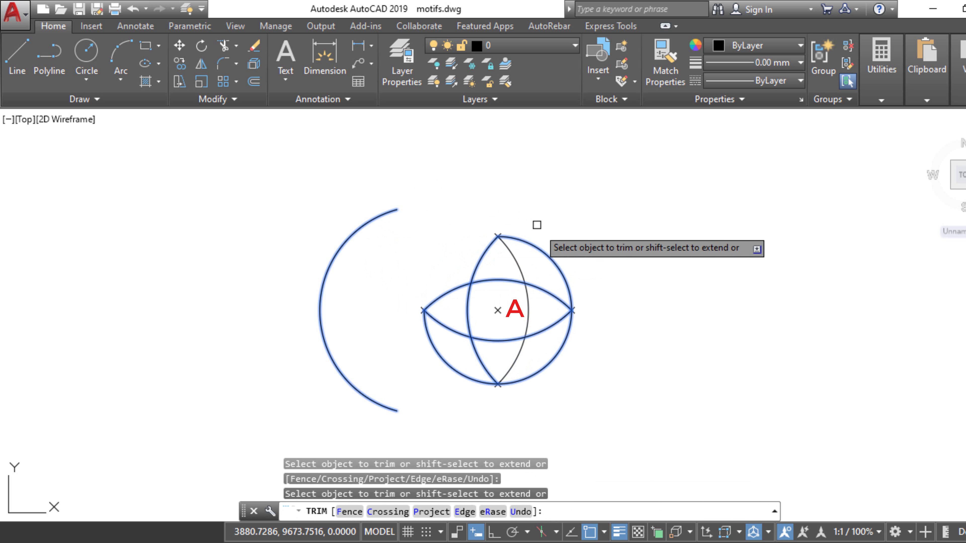
left_click(539, 248)
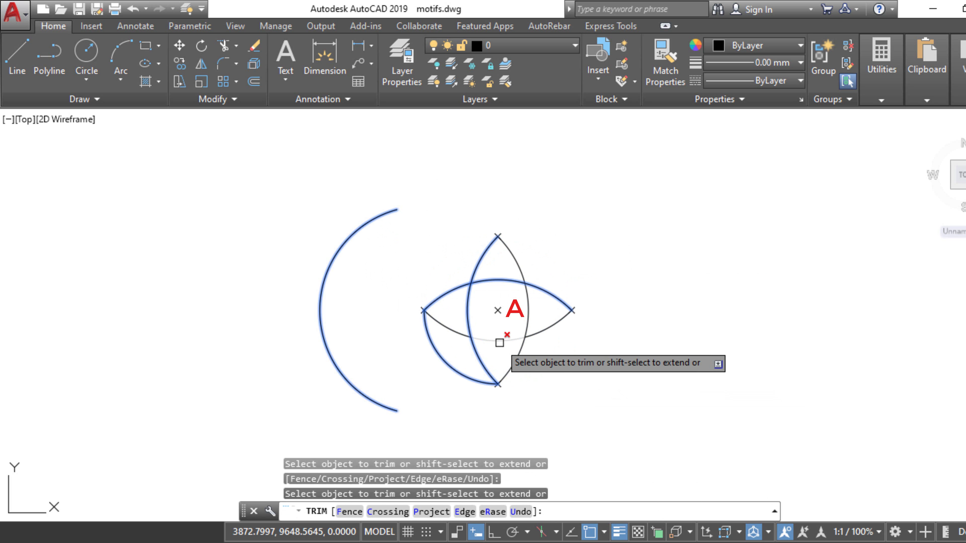
left_click(499, 340)
left_click(526, 311)
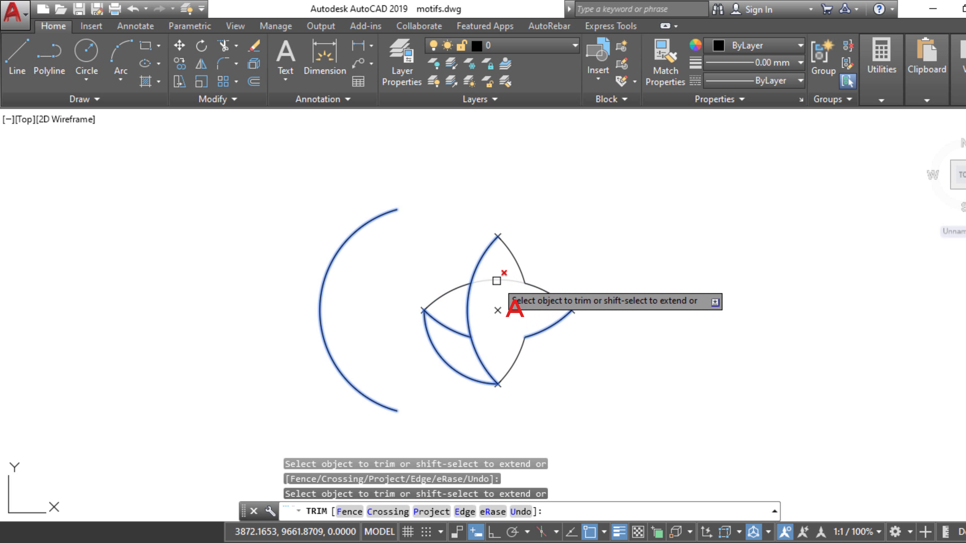
left_click(496, 282)
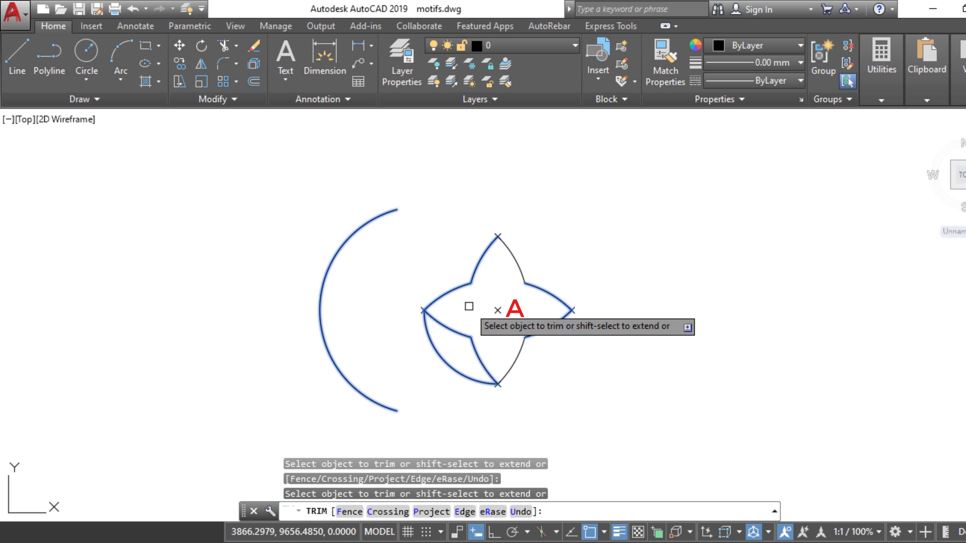
key("Return")
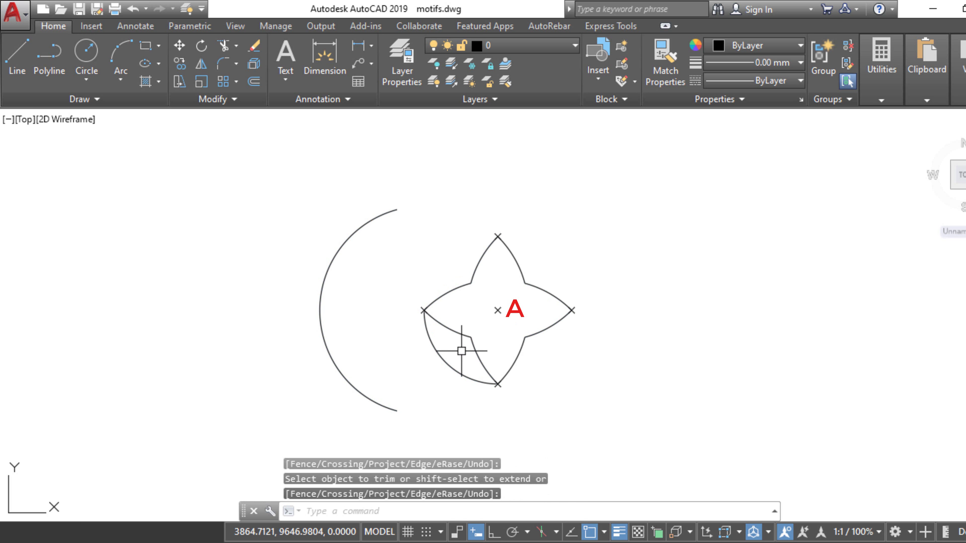
- Erase the leftover left and lower construction arcs
left_click(461, 351)
left_click(315, 376)
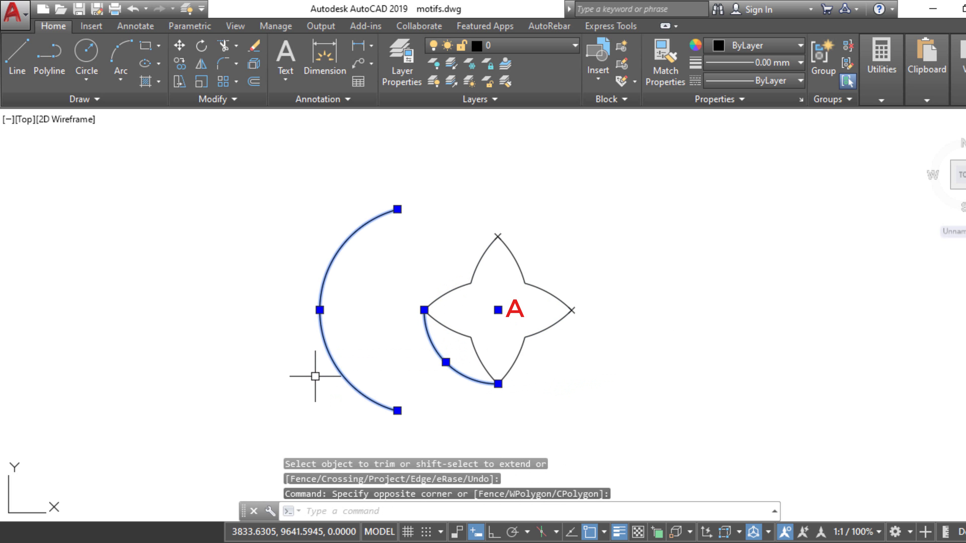
key("Delete")
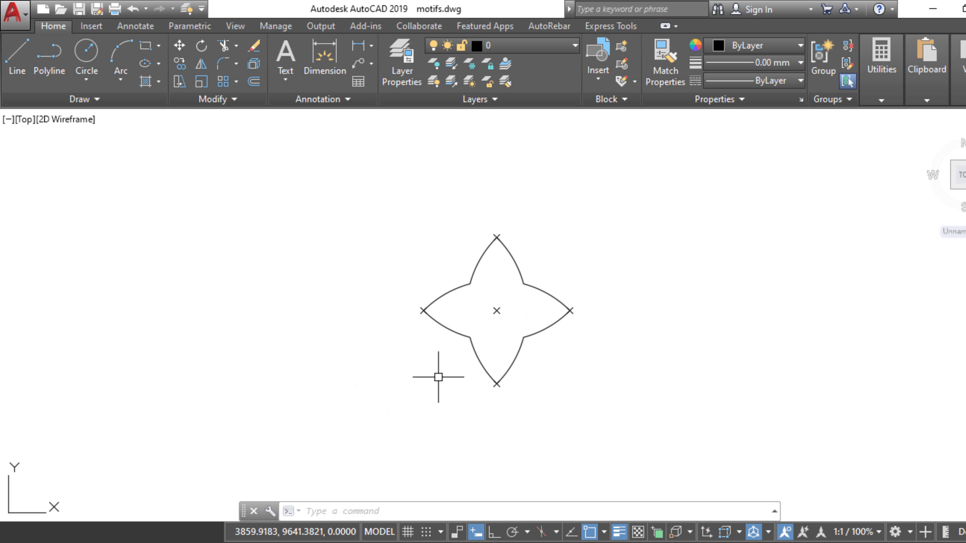
scroll(438, 375, "up", 2)
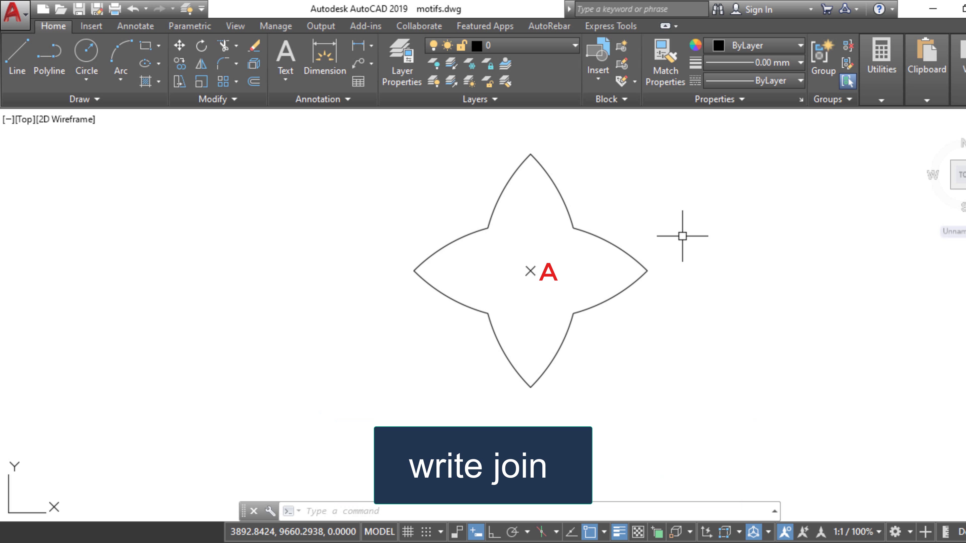
- Join all eight star arcs into a single closed polyline with JOIN
type("joi")
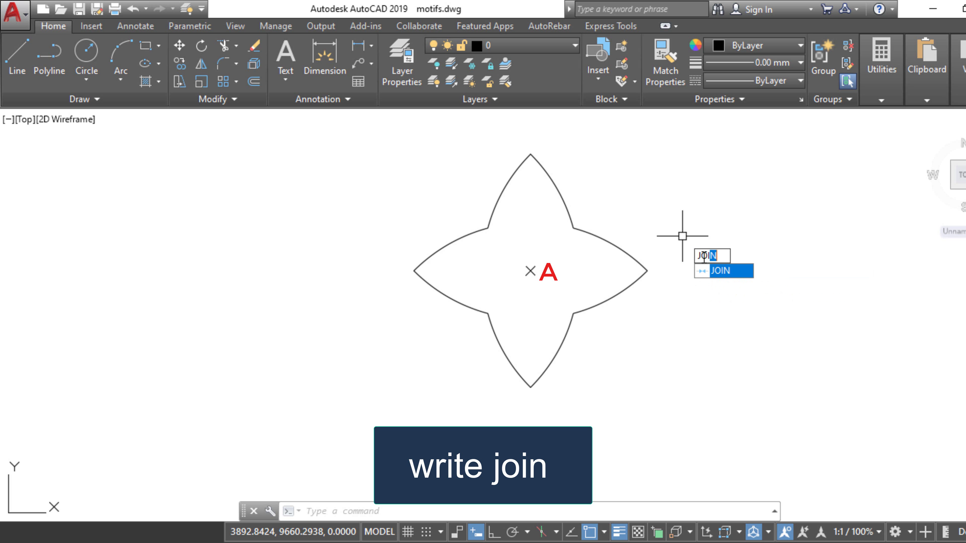
key("Return")
left_click(640, 174)
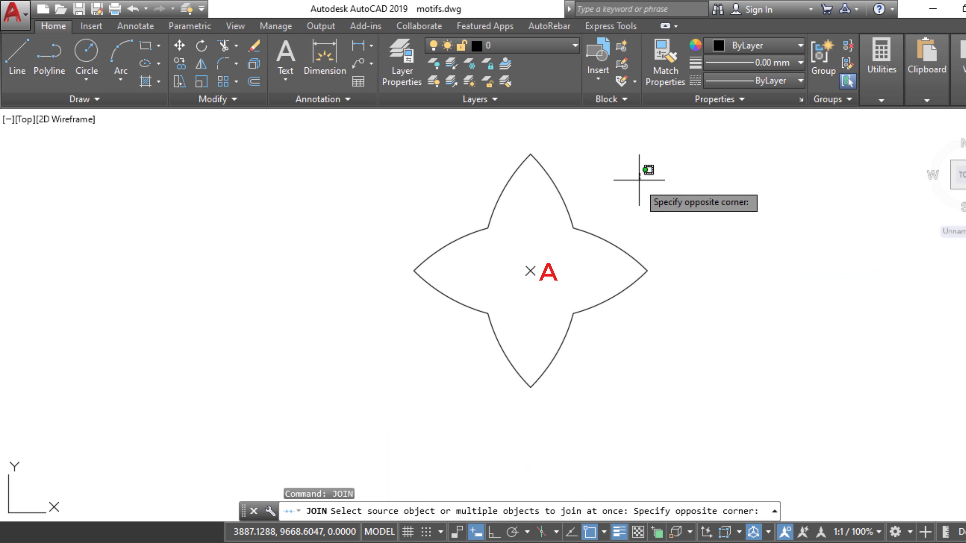
left_click(570, 310)
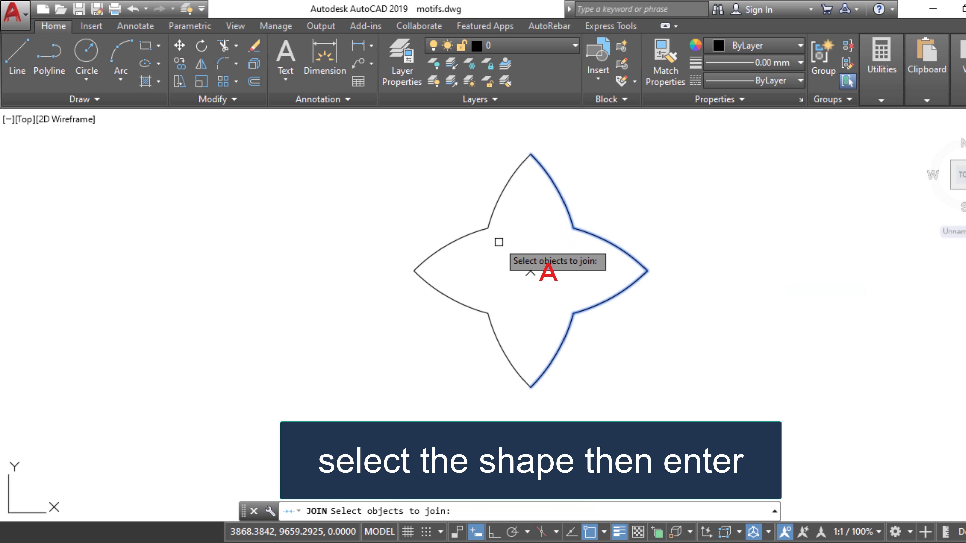
left_click(511, 201)
left_click(448, 383)
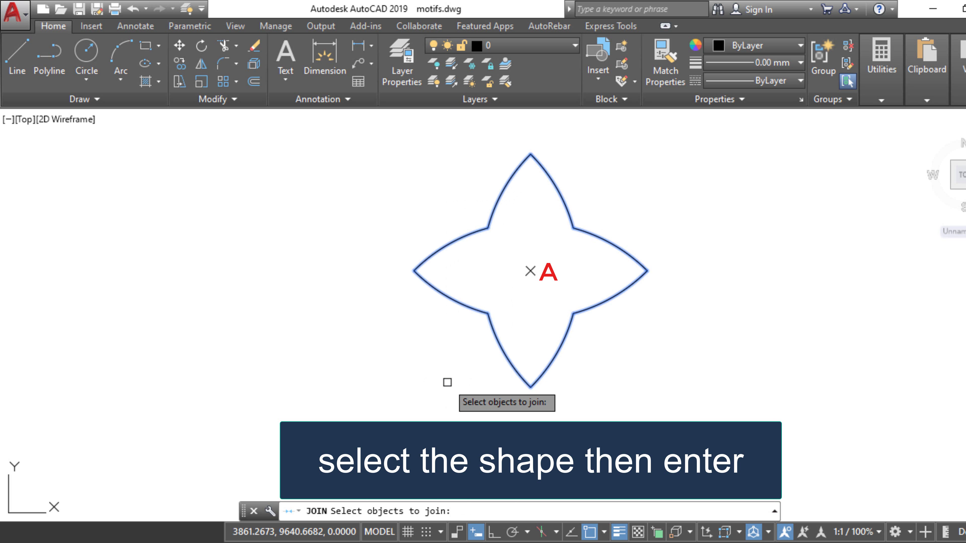
key("Return")
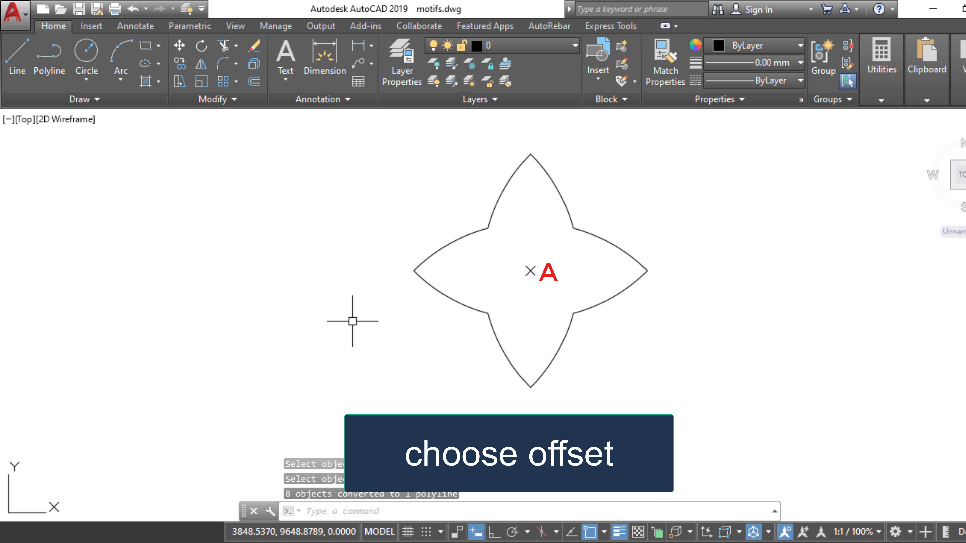
- Offset the star outline inward by 1 to create an inner border
left_click(254, 81)
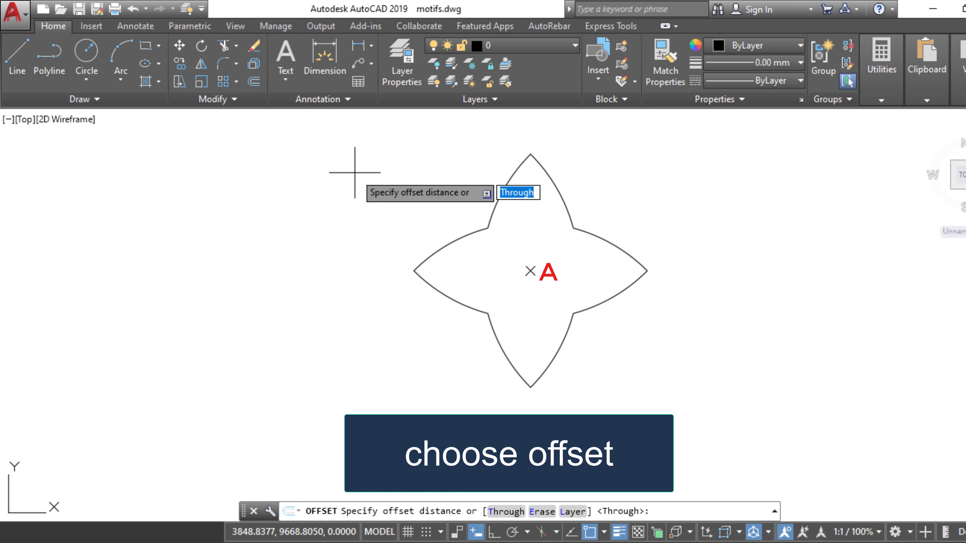
type("1")
key("Return")
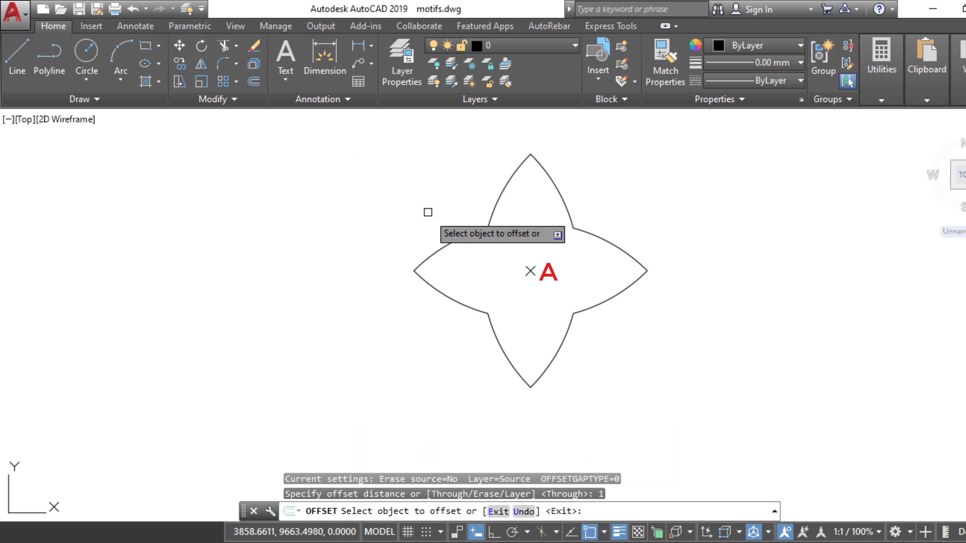
left_click(491, 232)
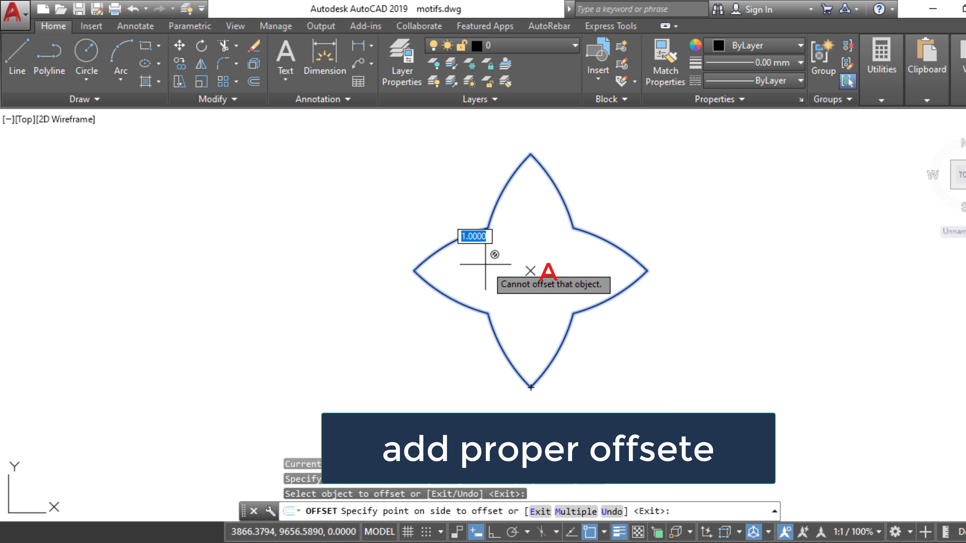
left_click(488, 267)
key("Escape")
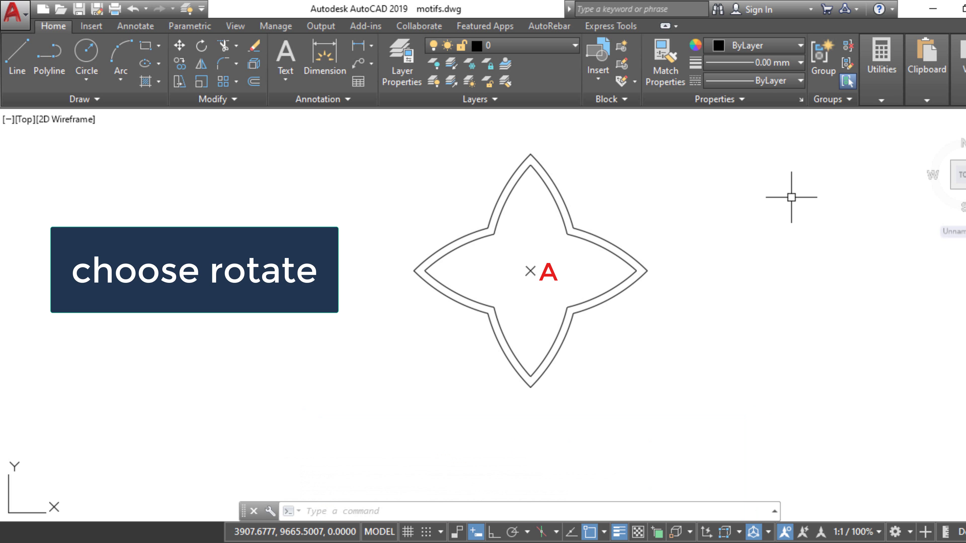
- Rotate a copy of both star outlines 45° about point A
left_click(201, 46)
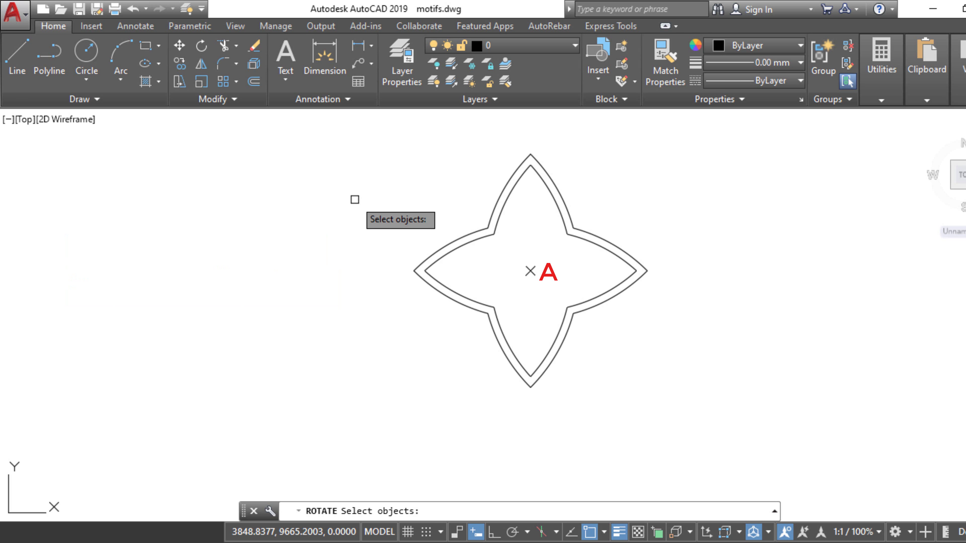
left_click(635, 166)
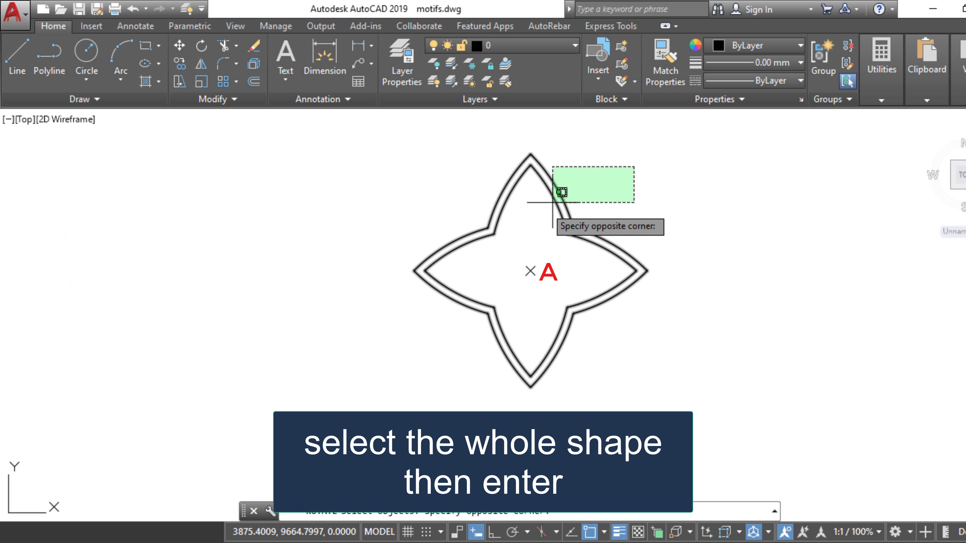
left_click(483, 210)
key("Return")
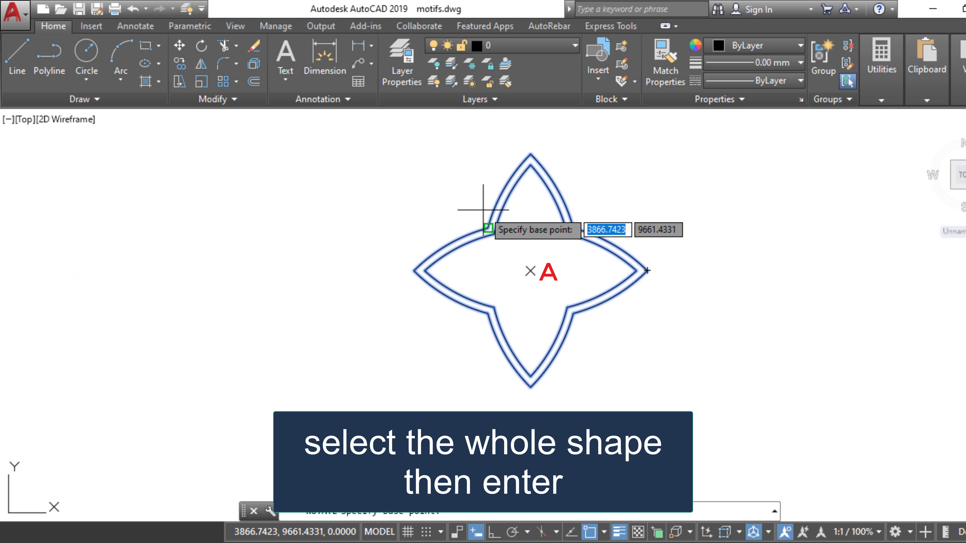
left_click(530, 270)
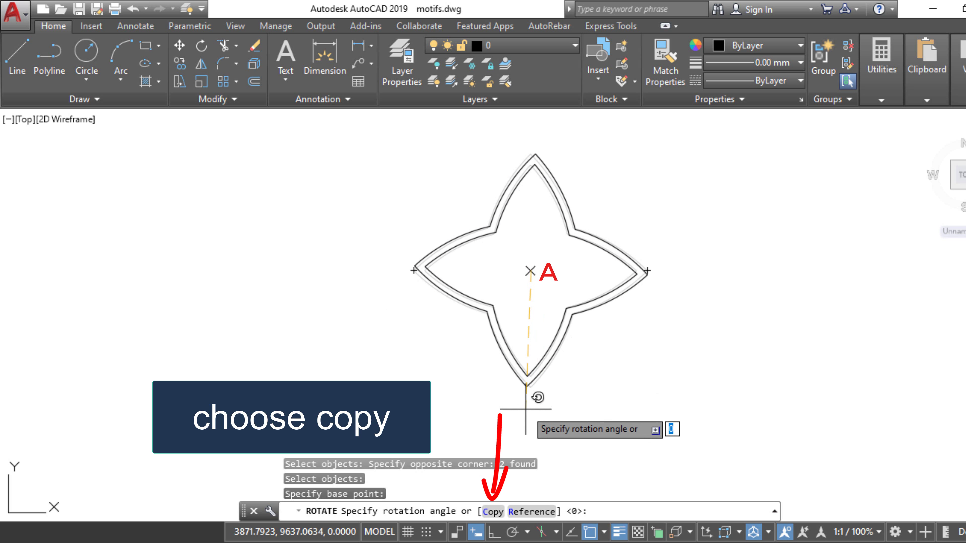
left_click(493, 511)
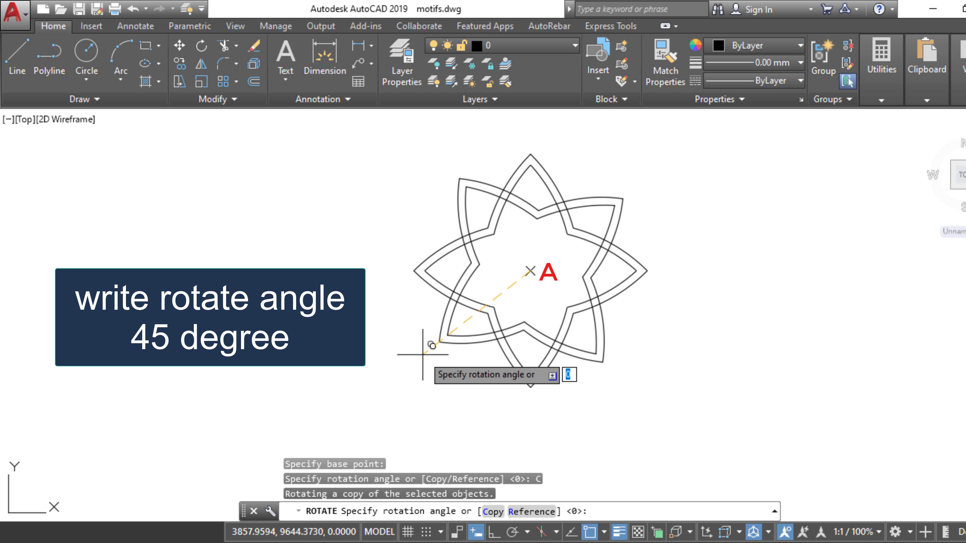
type("45")
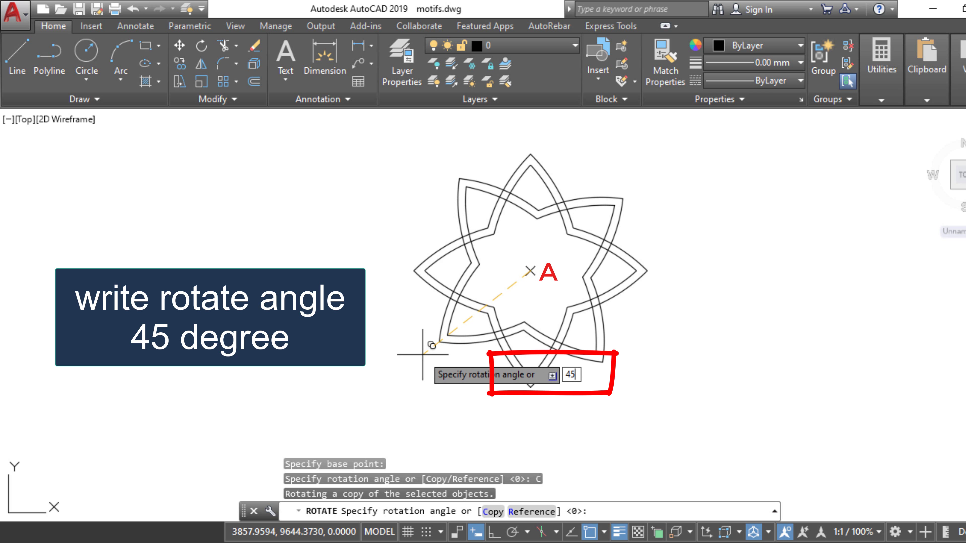
key("Return")
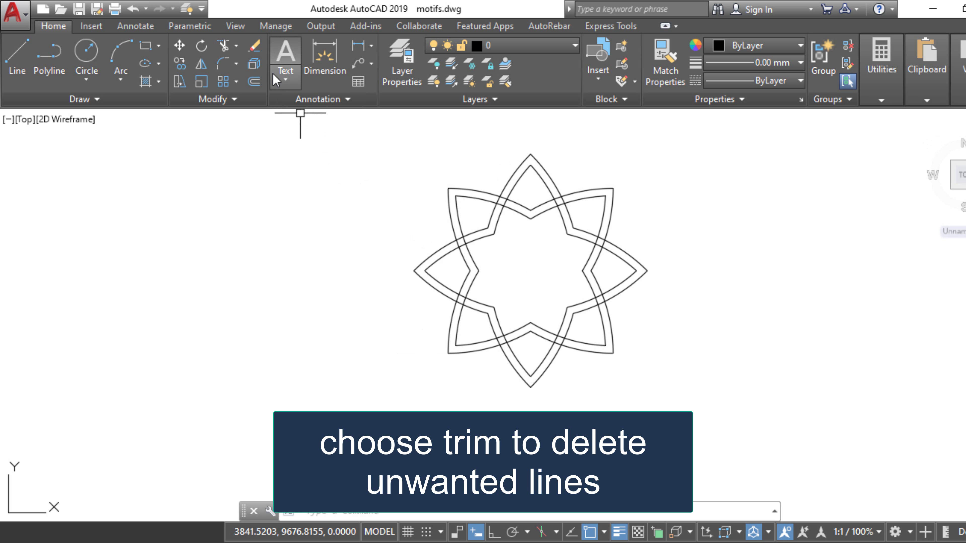
- Trim the overlapping segments against all four outlines so the two stars interlace
left_click(226, 47)
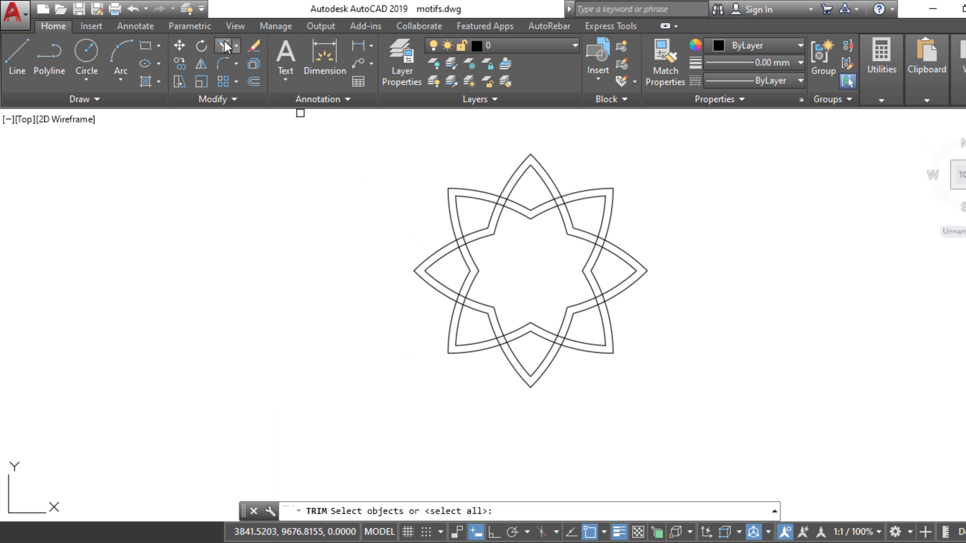
left_click(681, 151)
left_click(385, 382)
key("Return")
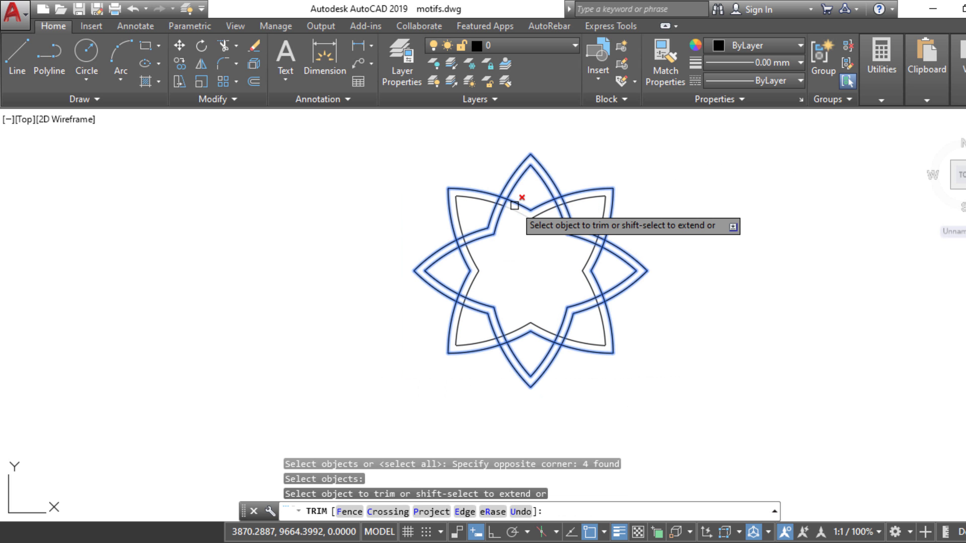
scroll(513, 207, "up", 2)
left_click(488, 198)
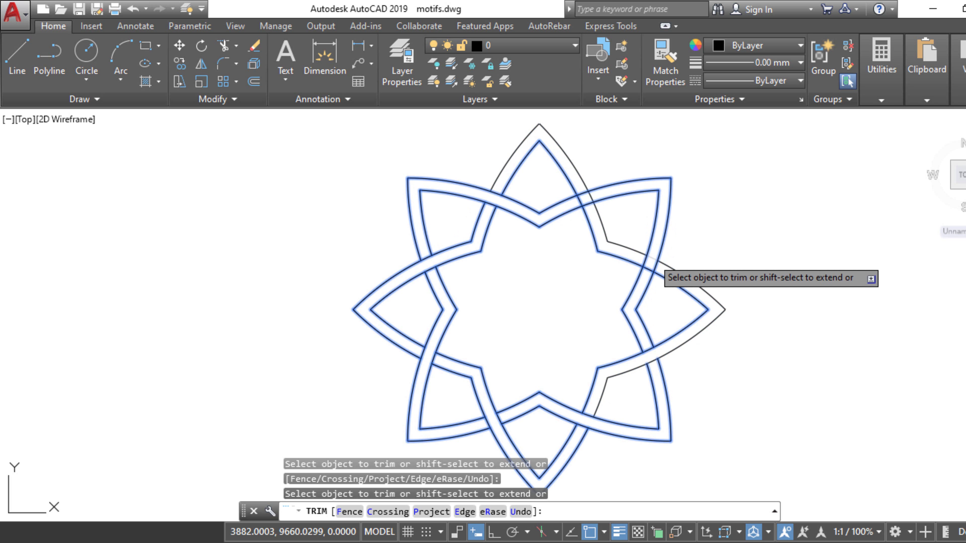
left_click(652, 264)
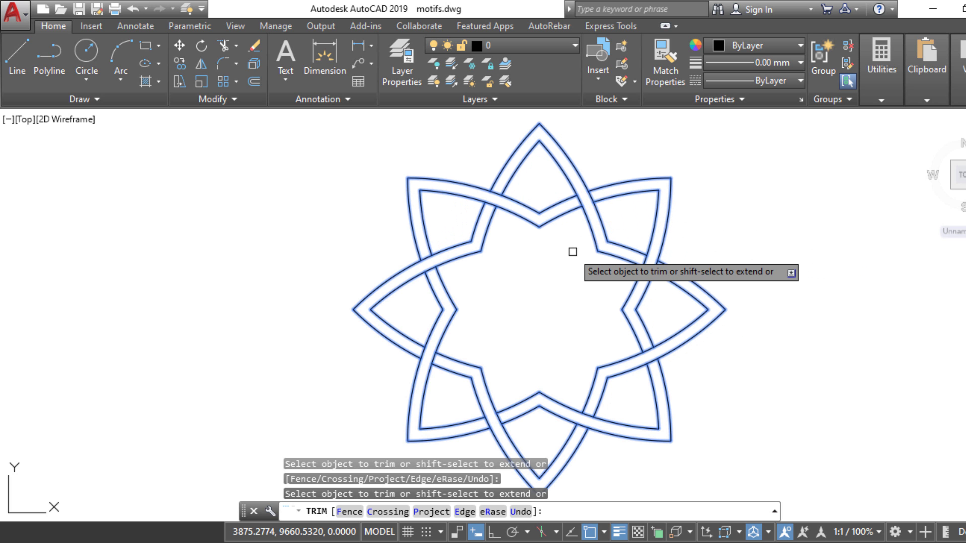
key("Escape")
key("Escape")
key("Escape")
scroll(774, 356, "down", 2)
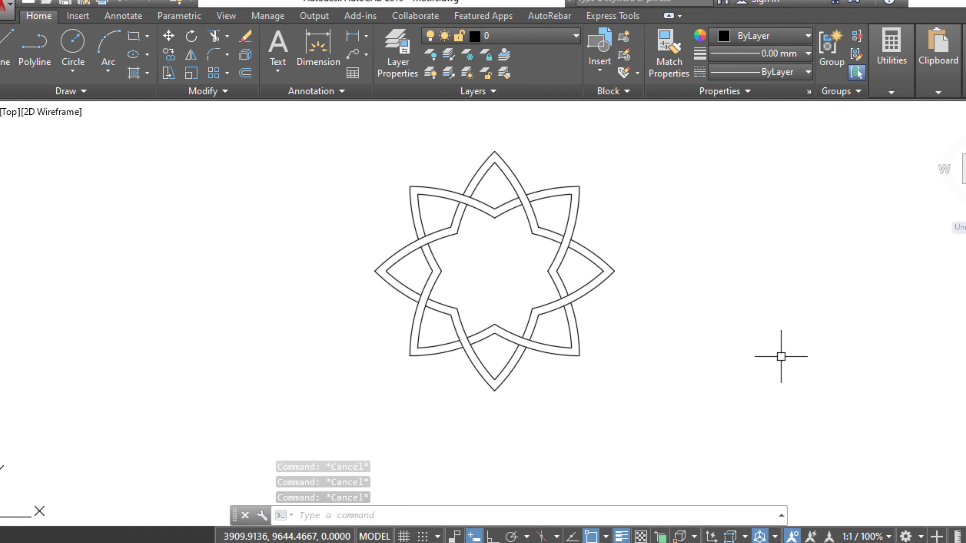